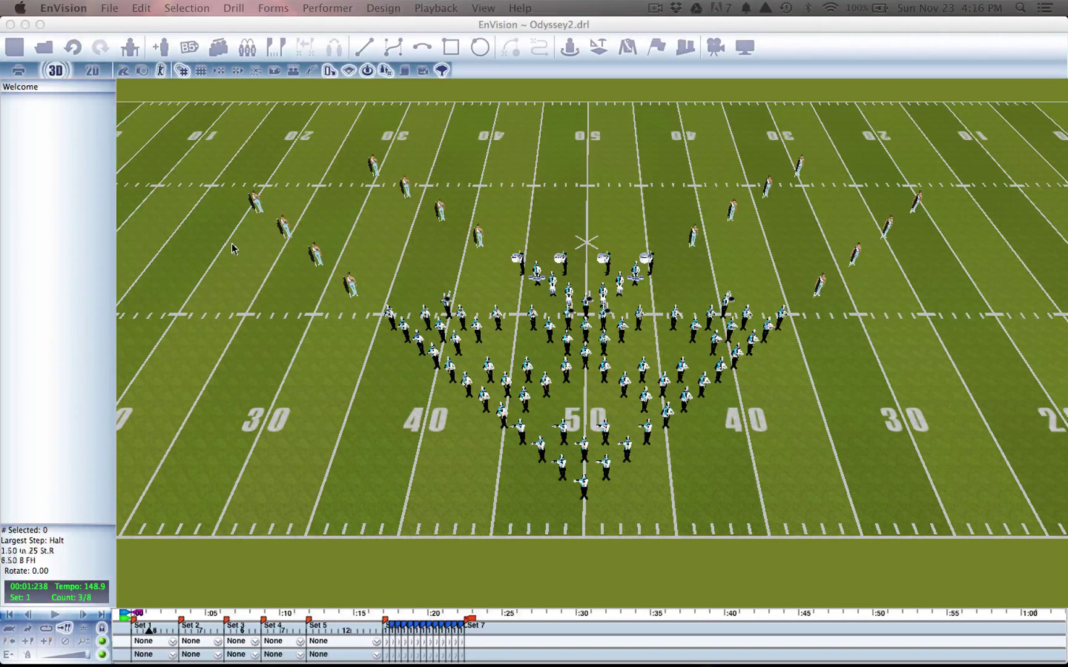
- Switch to Print Mode to show the Set 1 printable chart page
{"action": "left_click", "coordinate": [19, 71]}
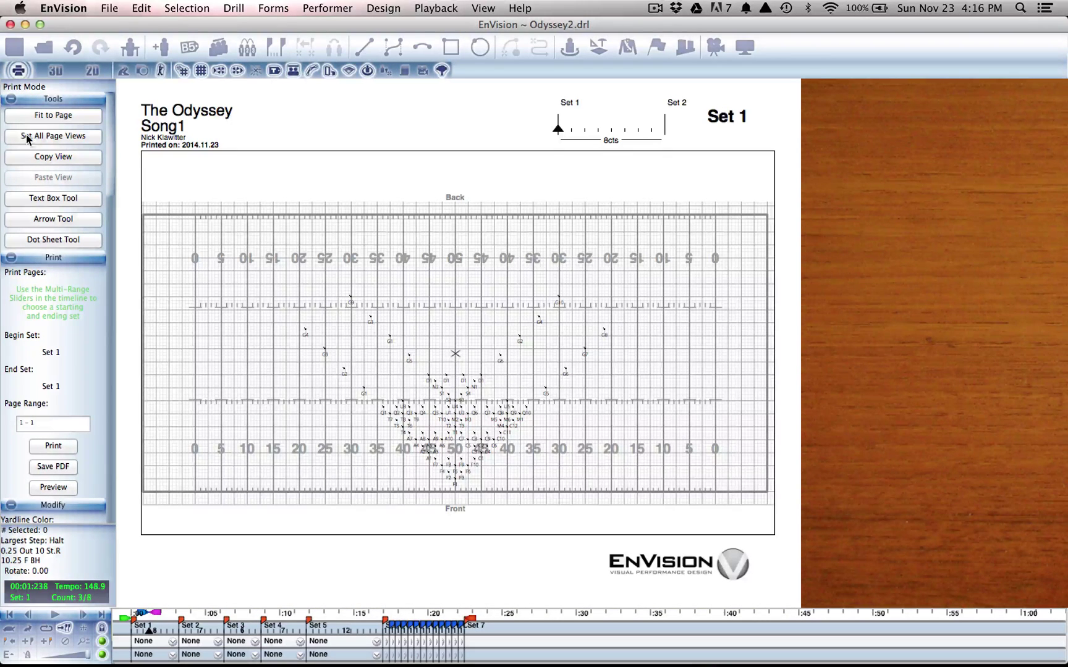
- Draw a text box on the field's left side reading 'Then I can add some text or instructions or whatever I so choose.'
{"action": "left_click", "coordinate": [44, 200]}
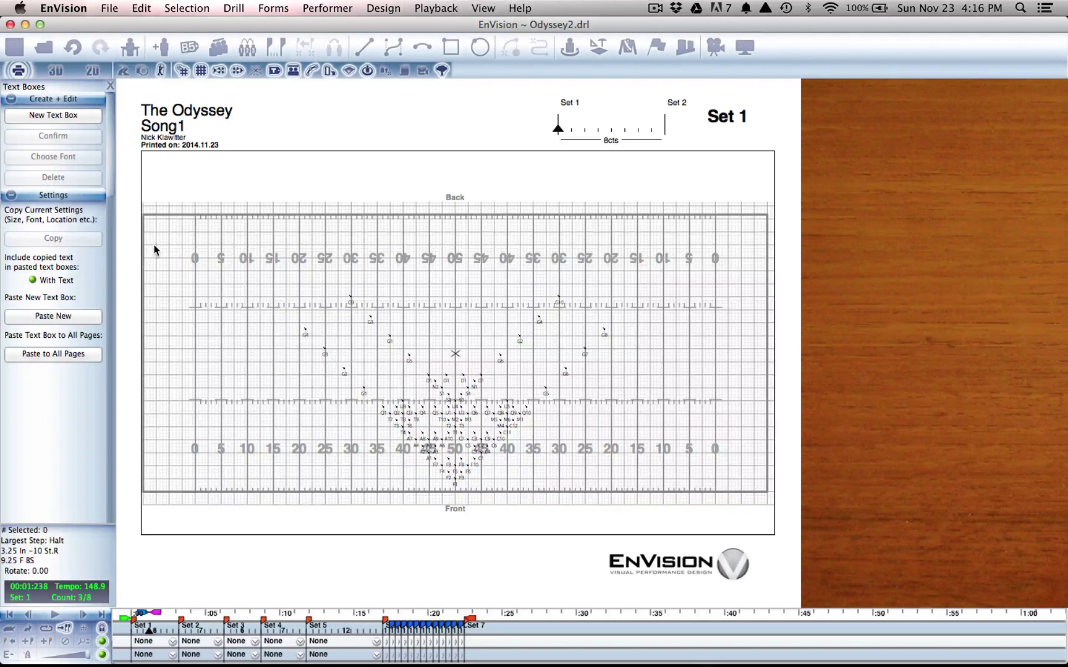
{"action": "left_click_drag", "start_coordinate": [176, 284], "coordinate": [286, 446]}
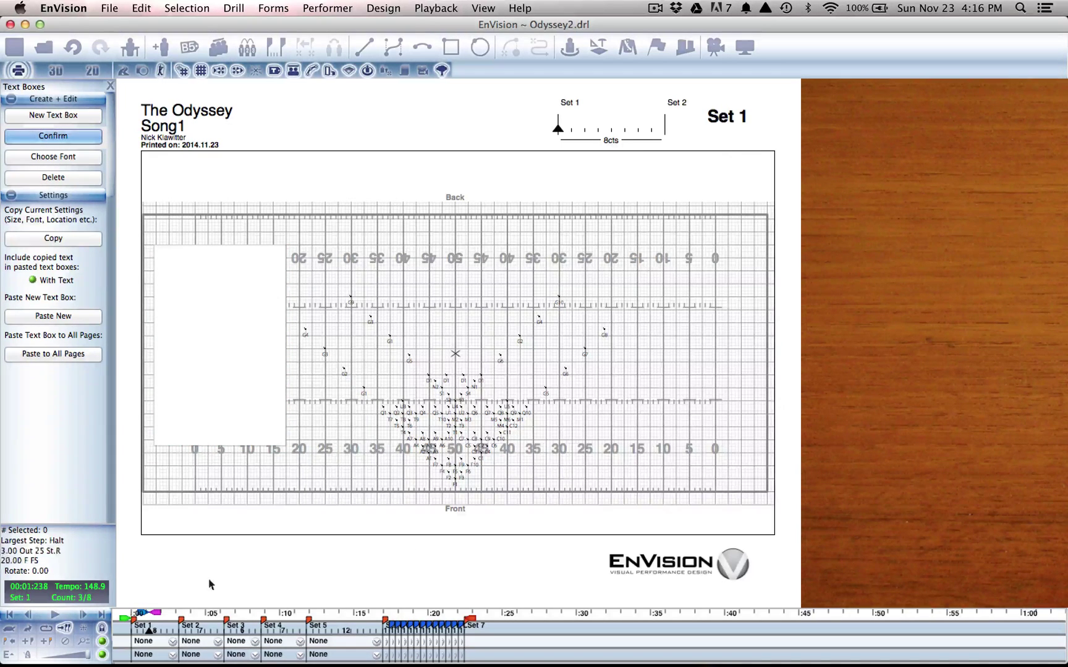
{"action": "left_click", "coordinate": [166, 300]}
{"action": "left_click", "coordinate": [167, 301]}
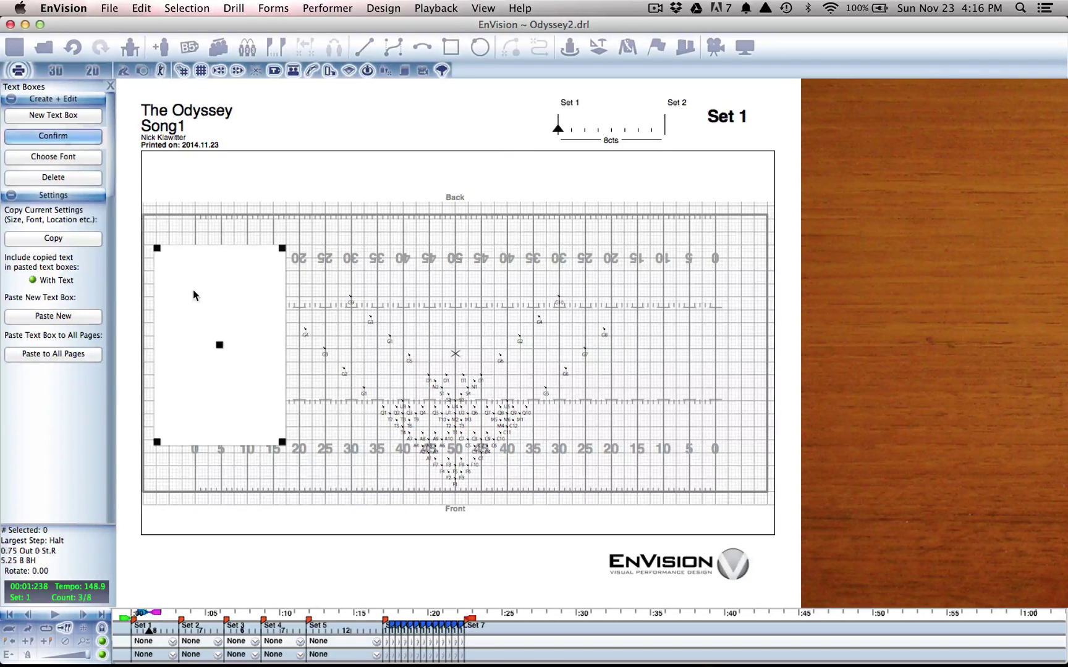
{"action": "mouse_move", "coordinate": [281, 248]}
{"action": "left_mouse_down"}
{"action": "mouse_move", "coordinate": [250, 336]}
{"action": "mouse_move", "coordinate": [282, 248]}
{"action": "left_mouse_up"}
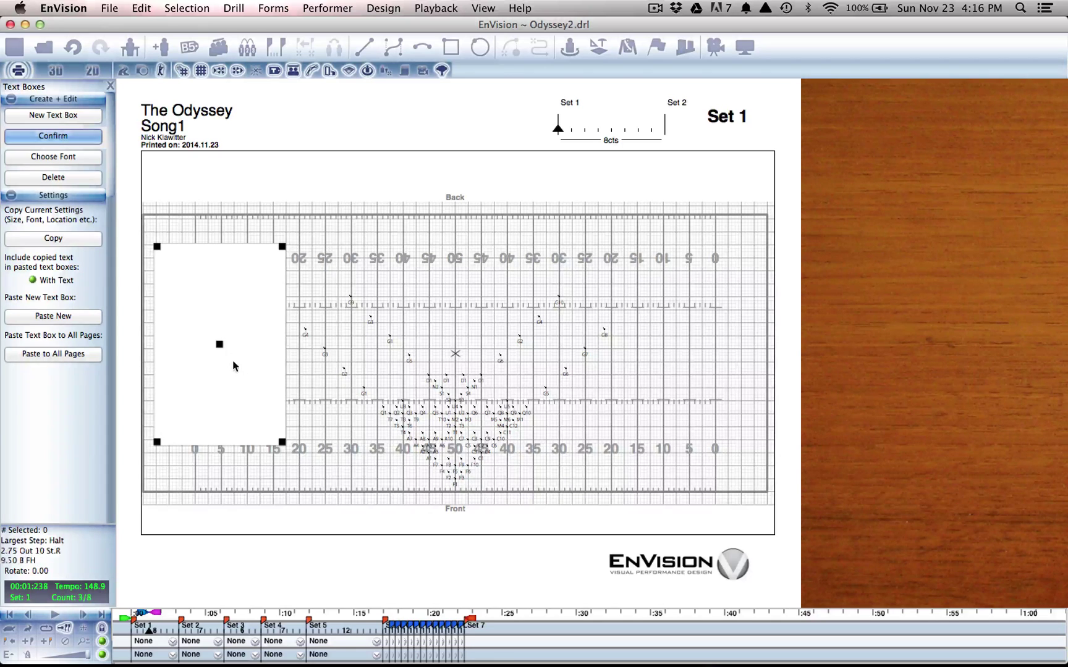
{"action": "mouse_move", "coordinate": [220, 348]}
{"action": "left_mouse_down"}
{"action": "mouse_move", "coordinate": [283, 360]}
{"action": "mouse_move", "coordinate": [306, 315]}
{"action": "mouse_move", "coordinate": [231, 337]}
{"action": "mouse_move", "coordinate": [224, 328]}
{"action": "left_mouse_up"}
{"action": "double_click", "coordinate": [211, 286]}
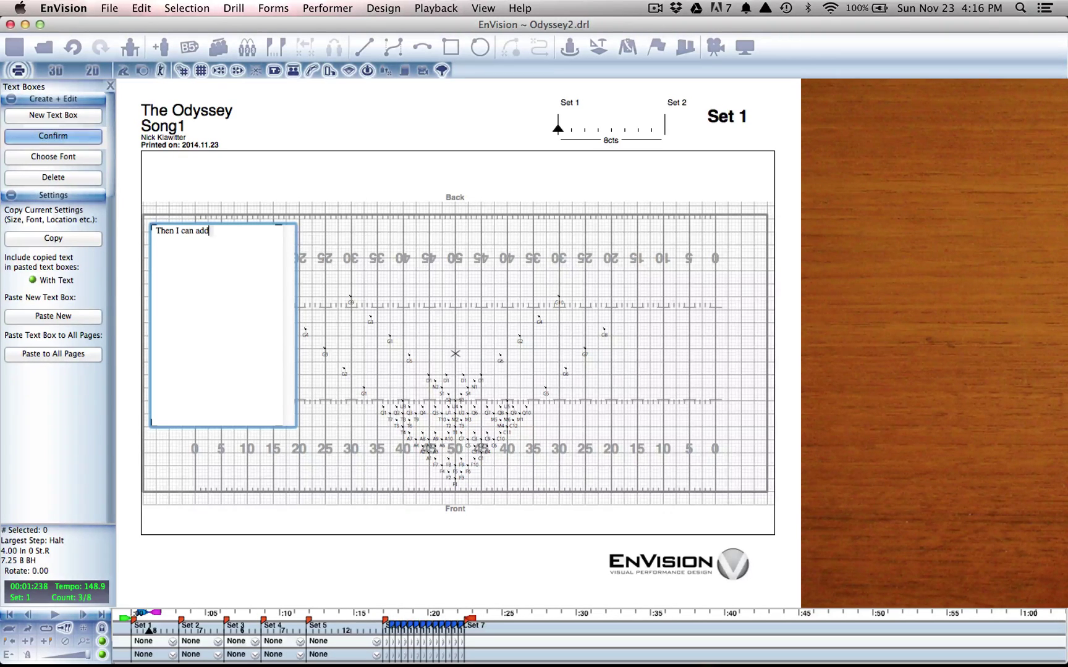
{"action": "type", "text": "Then I can add some text or instructions "}
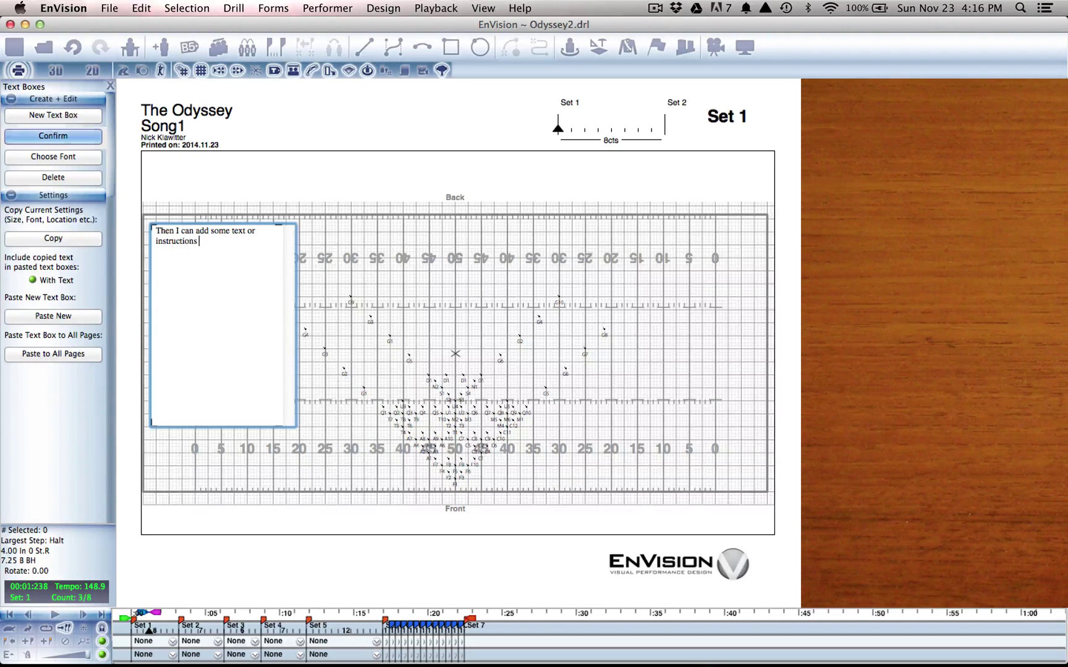
{"action": "type", "text": "or whatever I so choose."}
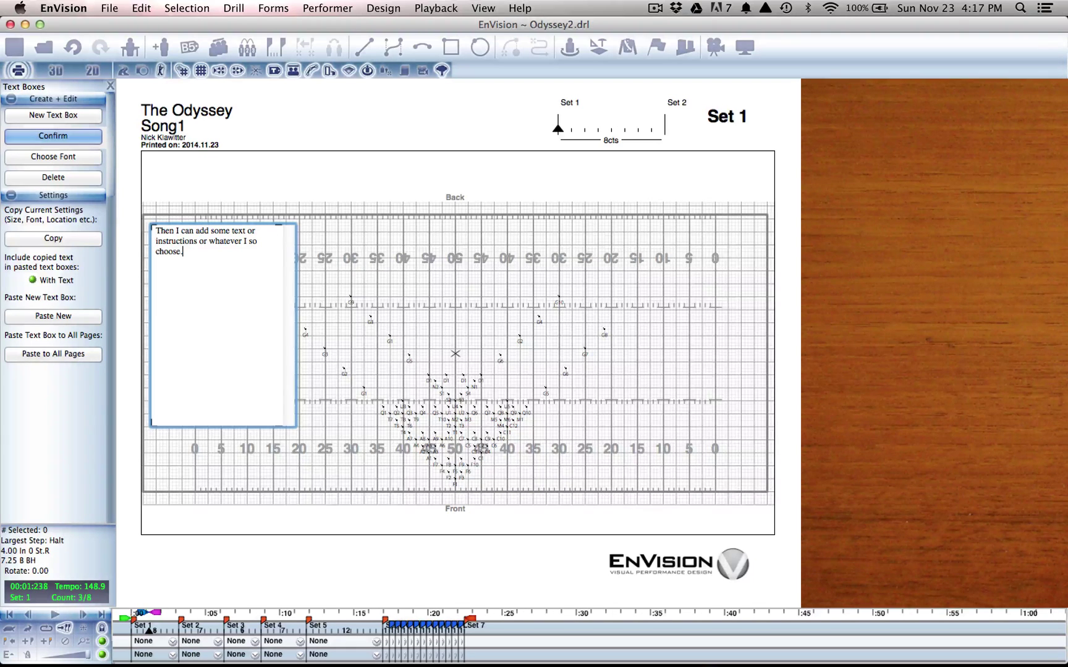
- Set the text box font to Comic Sans MS at size 24 and confirm the box
{"action": "left_click", "coordinate": [60, 157]}
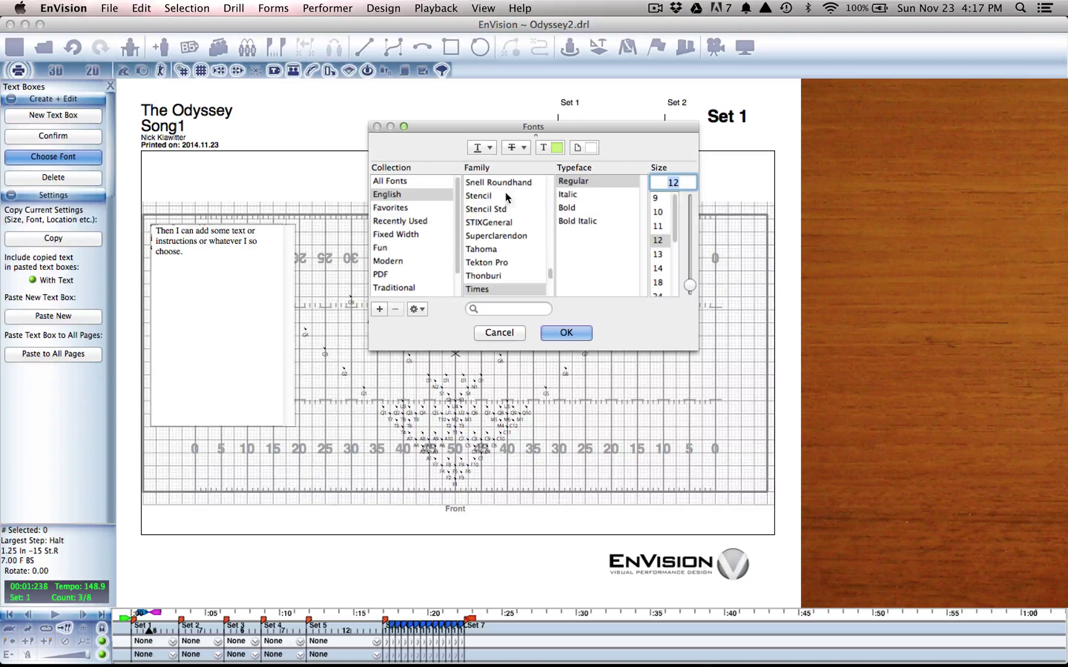
{"action": "left_click_drag", "start_coordinate": [551, 275], "coordinate": [553, 210]}
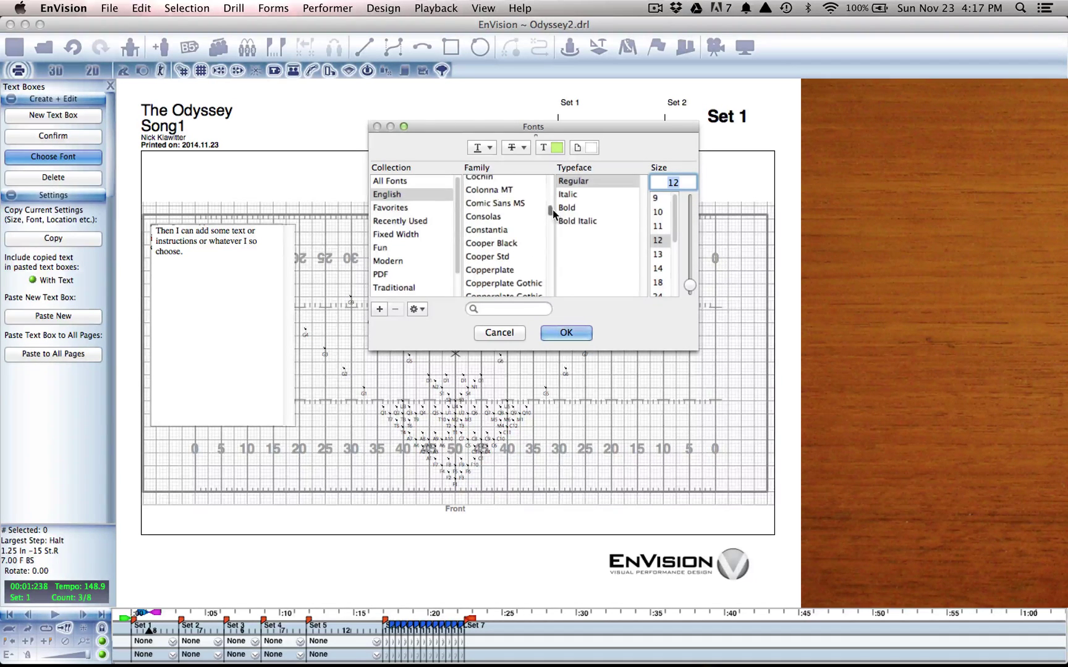
{"action": "left_click", "coordinate": [514, 205]}
{"action": "left_click", "coordinate": [658, 282]}
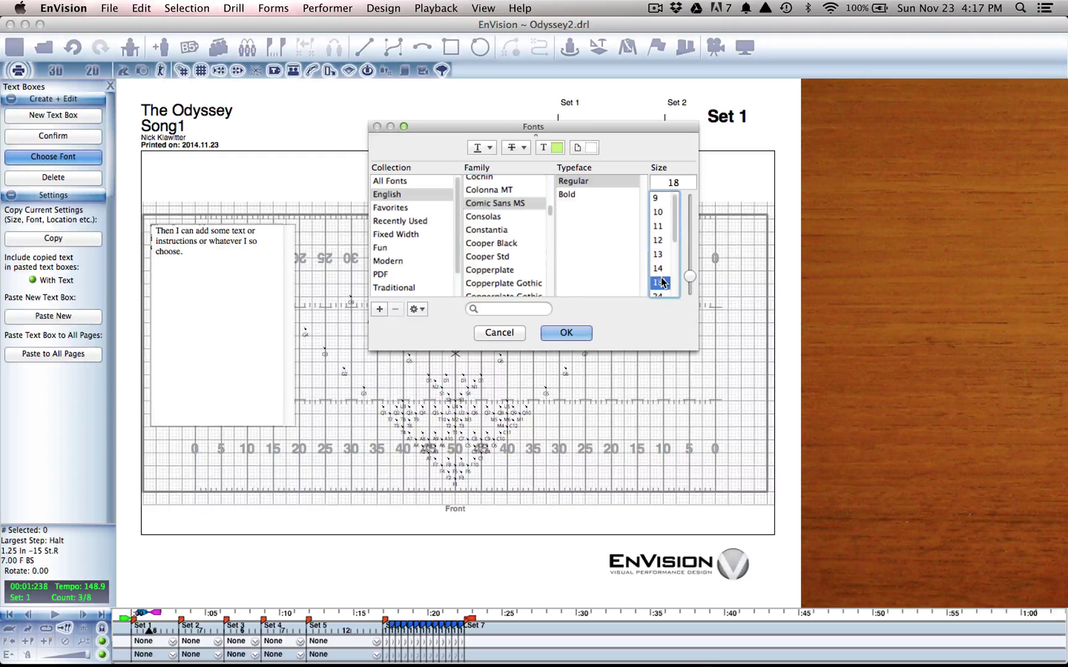
{"action": "scroll", "coordinate": [676, 242], "scroll_direction": "down", "scroll_amount": 2}
{"action": "scroll", "coordinate": [676, 243], "scroll_direction": "down", "scroll_amount": 1}
{"action": "left_click", "coordinate": [658, 255]}
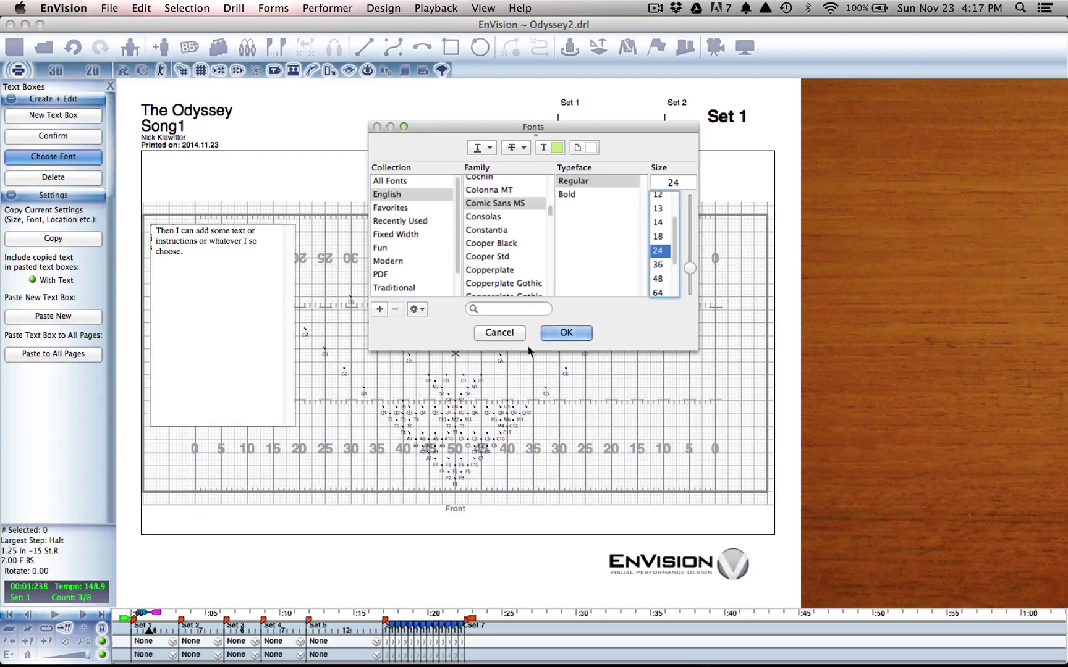
{"action": "left_click", "coordinate": [566, 332]}
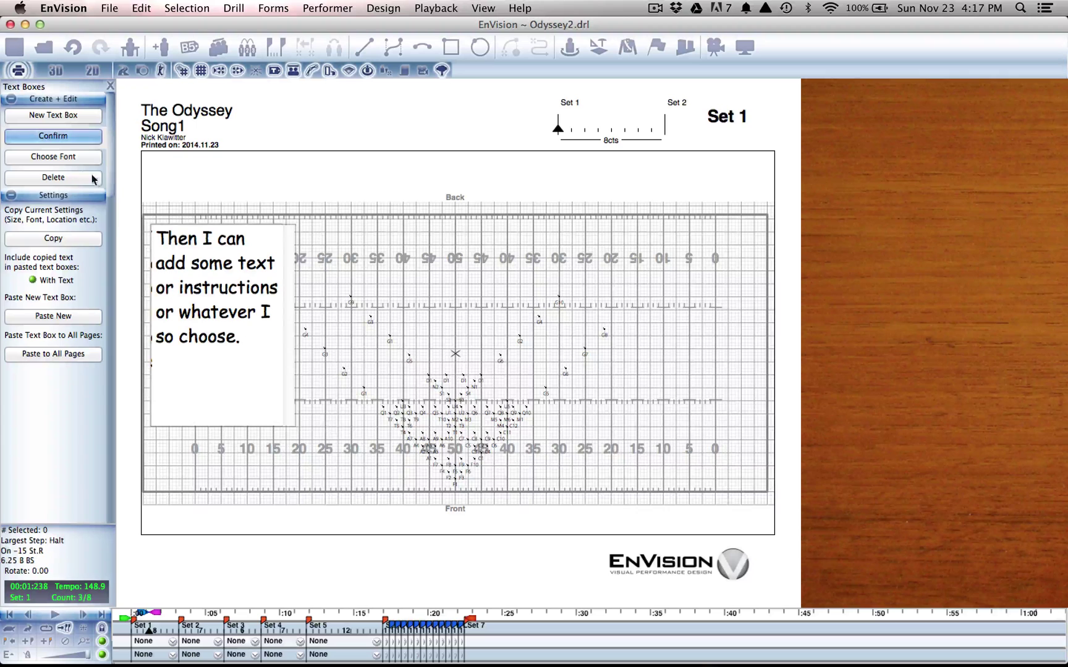
{"action": "left_click", "coordinate": [62, 135]}
- Widen the Comic Sans text box so its wording wraps over five lines
{"action": "left_click", "coordinate": [222, 370]}
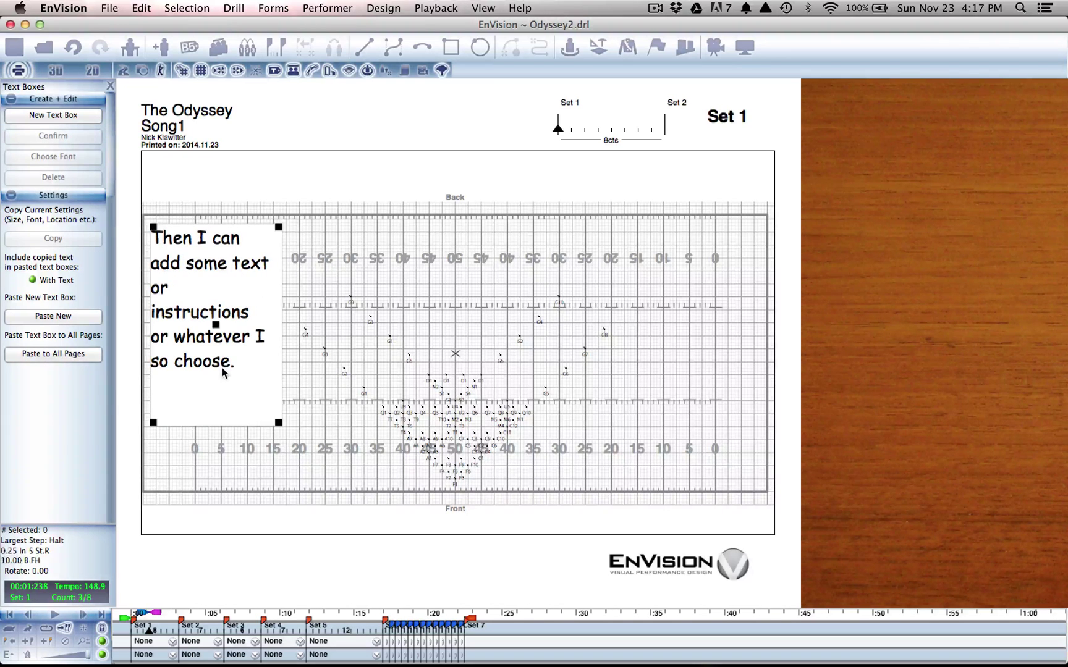
{"action": "mouse_move", "coordinate": [276, 420]}
{"action": "left_mouse_down"}
{"action": "mouse_move", "coordinate": [383, 430]}
{"action": "mouse_move", "coordinate": [283, 428]}
{"action": "mouse_move", "coordinate": [431, 307]}
{"action": "mouse_move", "coordinate": [457, 307]}
{"action": "mouse_move", "coordinate": [462, 291]}
{"action": "mouse_move", "coordinate": [353, 389]}
{"action": "mouse_move", "coordinate": [302, 415]}
{"action": "mouse_move", "coordinate": [278, 409]}
{"action": "mouse_move", "coordinate": [296, 419]}
{"action": "left_mouse_up"}
{"action": "left_click", "coordinate": [292, 413]}
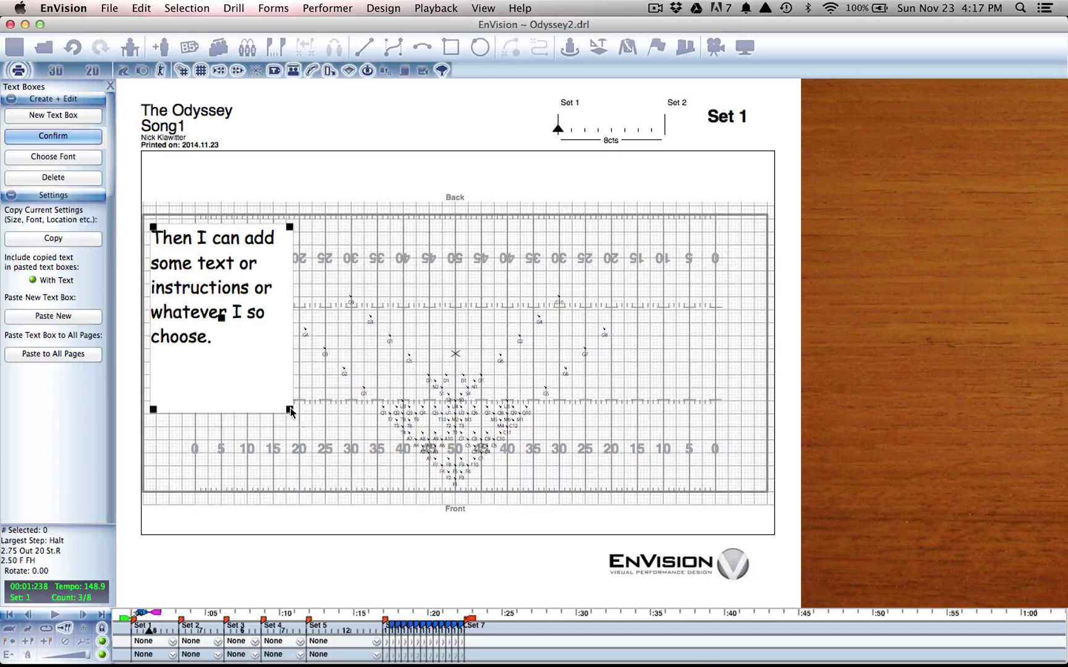
{"action": "left_click", "coordinate": [179, 409]}
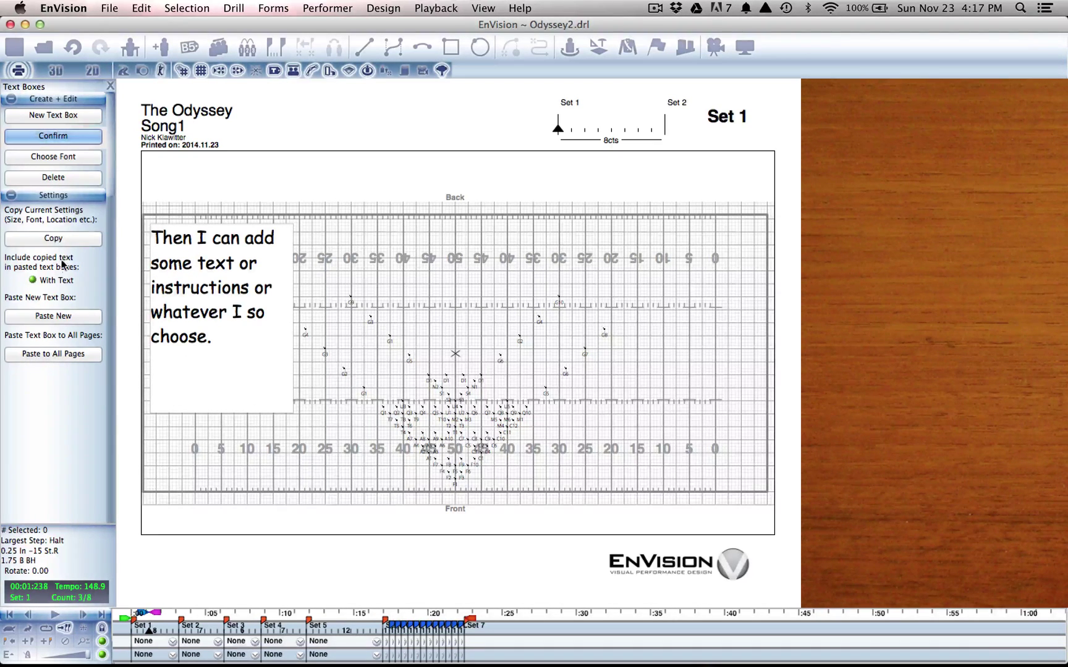
{"action": "left_click", "coordinate": [258, 310]}
{"action": "left_click", "coordinate": [603, 269]}
- Shift the field up and draw a first arrow from performer G8 pointing up and right
{"action": "left_click", "coordinate": [110, 85]}
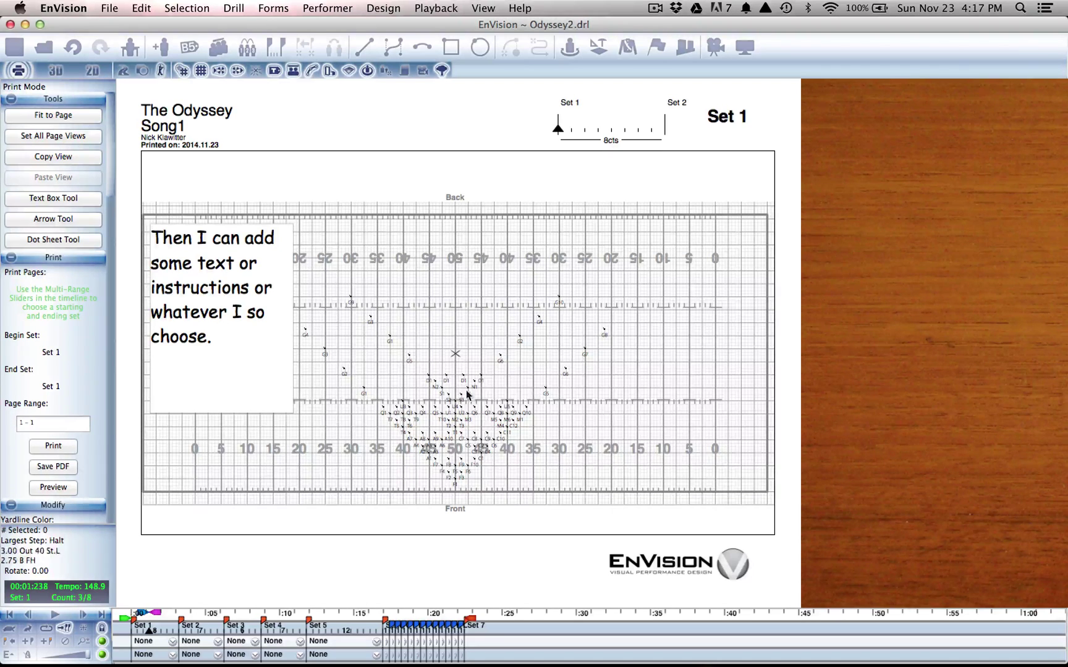
{"action": "mouse_move", "coordinate": [394, 403]}
{"action": "left_mouse_down"}
{"action": "mouse_move", "coordinate": [434, 336]}
{"action": "mouse_move", "coordinate": [385, 351]}
{"action": "left_mouse_up"}
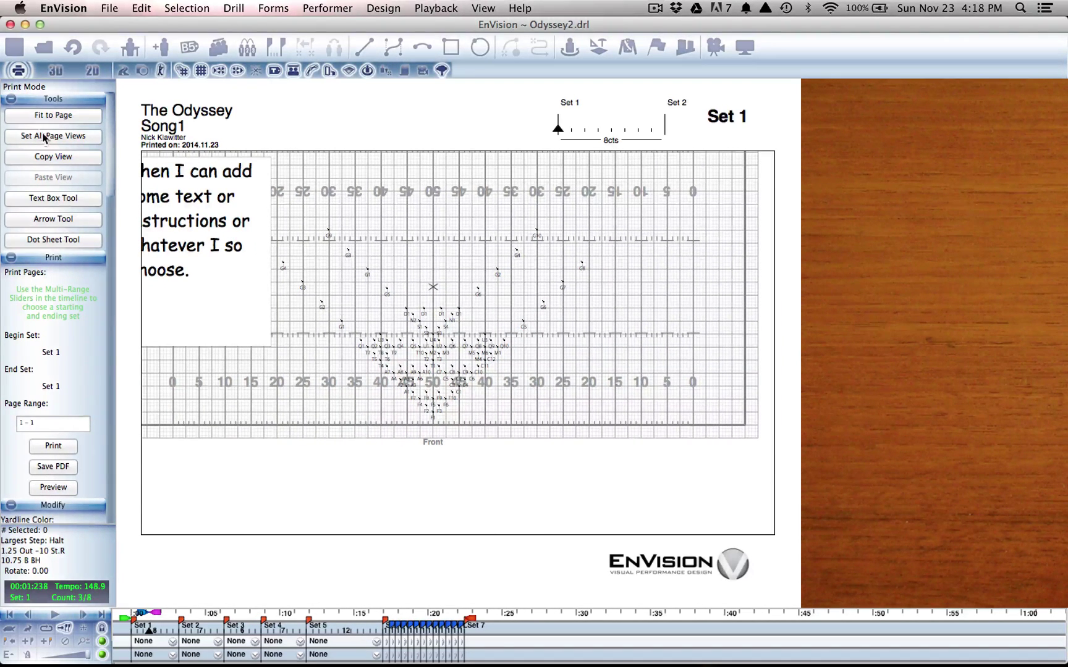
{"action": "left_click", "coordinate": [48, 221]}
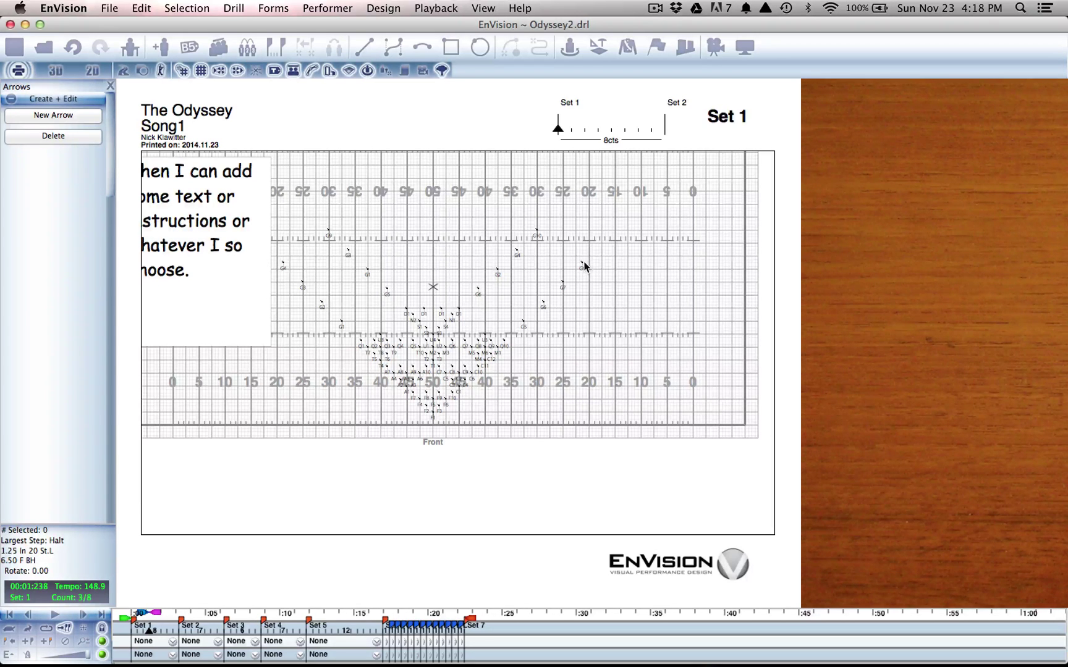
{"action": "left_click_drag", "start_coordinate": [584, 255], "coordinate": [623, 236]}
{"action": "left_click_drag", "start_coordinate": [552, 212], "coordinate": [653, 213]}
{"action": "left_click", "coordinate": [584, 246]}
{"action": "left_click", "coordinate": [635, 205]}
- Draw three more arrows, including one near performer G10, pointing up toward the back
{"action": "left_click", "coordinate": [531, 223]}
{"action": "left_click", "coordinate": [79, 116]}
{"action": "left_click", "coordinate": [378, 184]}
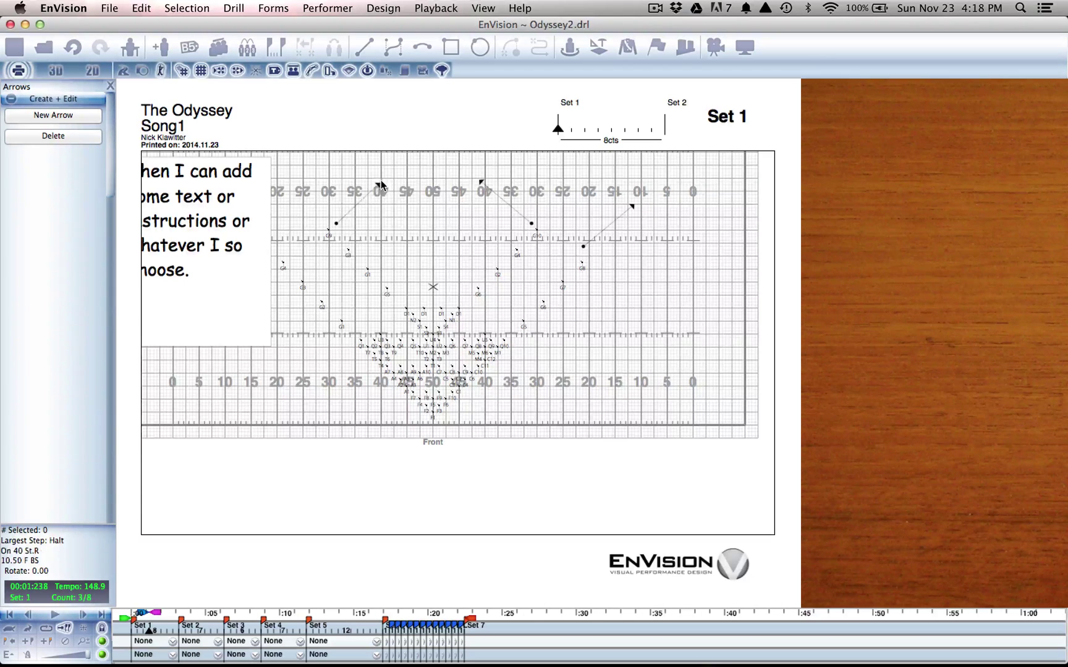
{"action": "left_click", "coordinate": [33, 121]}
{"action": "left_click", "coordinate": [358, 246]}
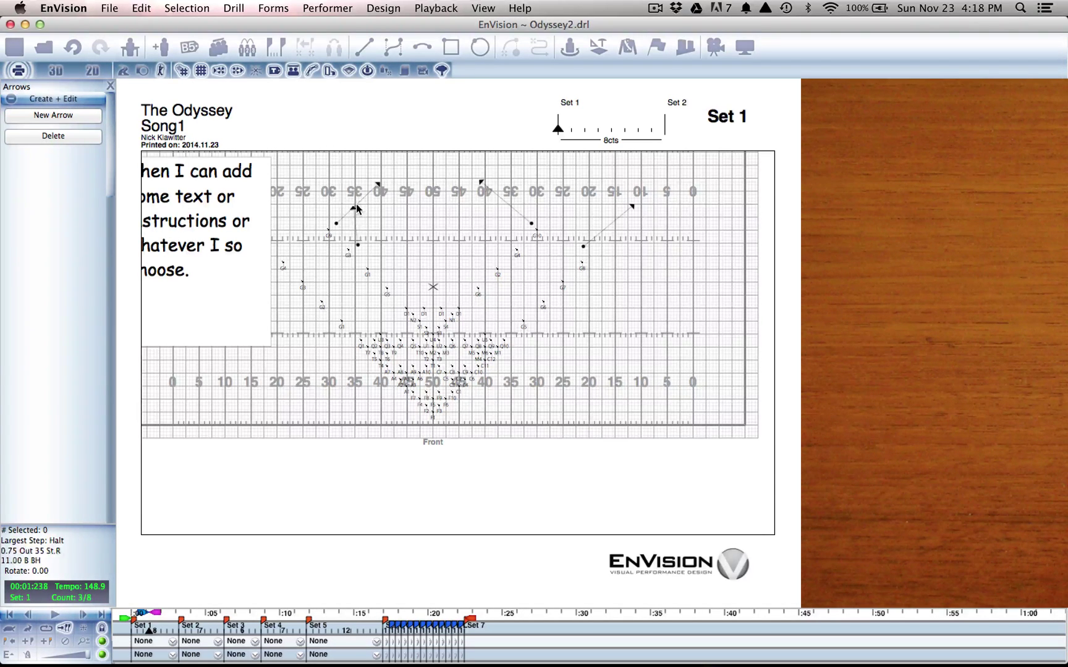
{"action": "left_click", "coordinate": [418, 193]}
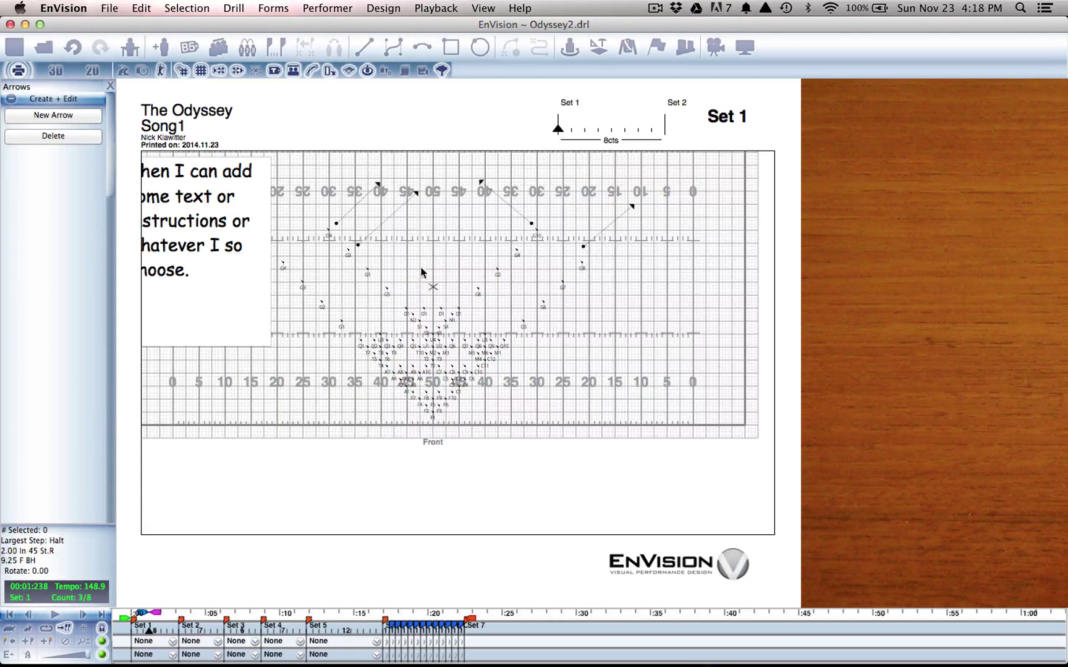
{"action": "scroll", "coordinate": [422, 272], "scroll_direction": "down", "scroll_amount": 3}
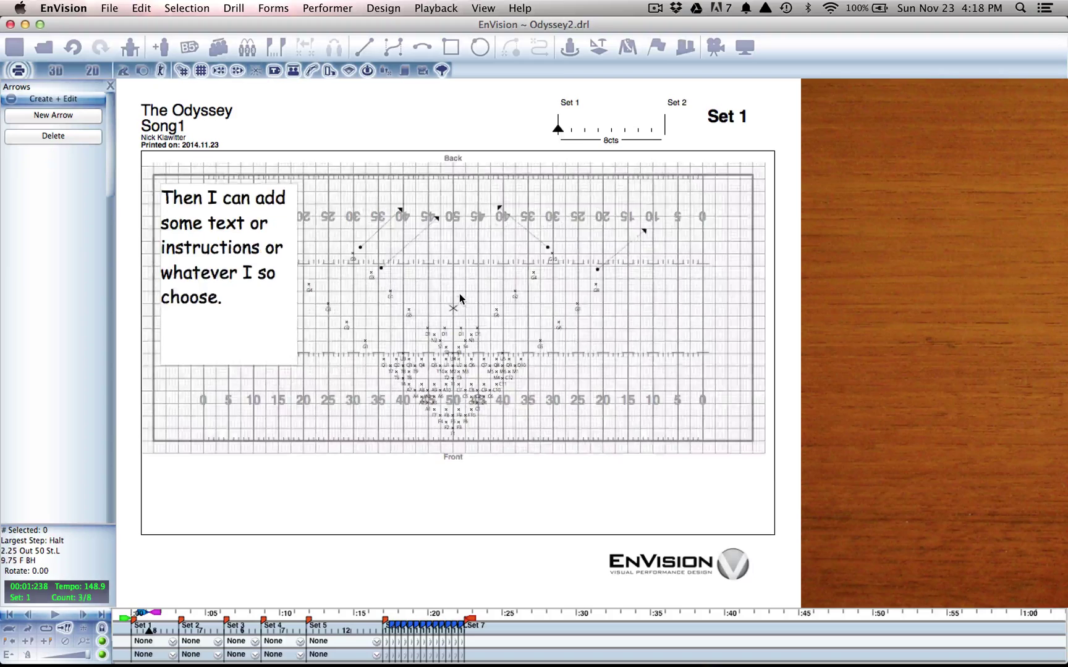
{"action": "scroll", "coordinate": [458, 294], "scroll_direction": "up", "scroll_amount": 3}
{"action": "scroll", "coordinate": [459, 294], "scroll_direction": "down", "scroll_amount": 2}
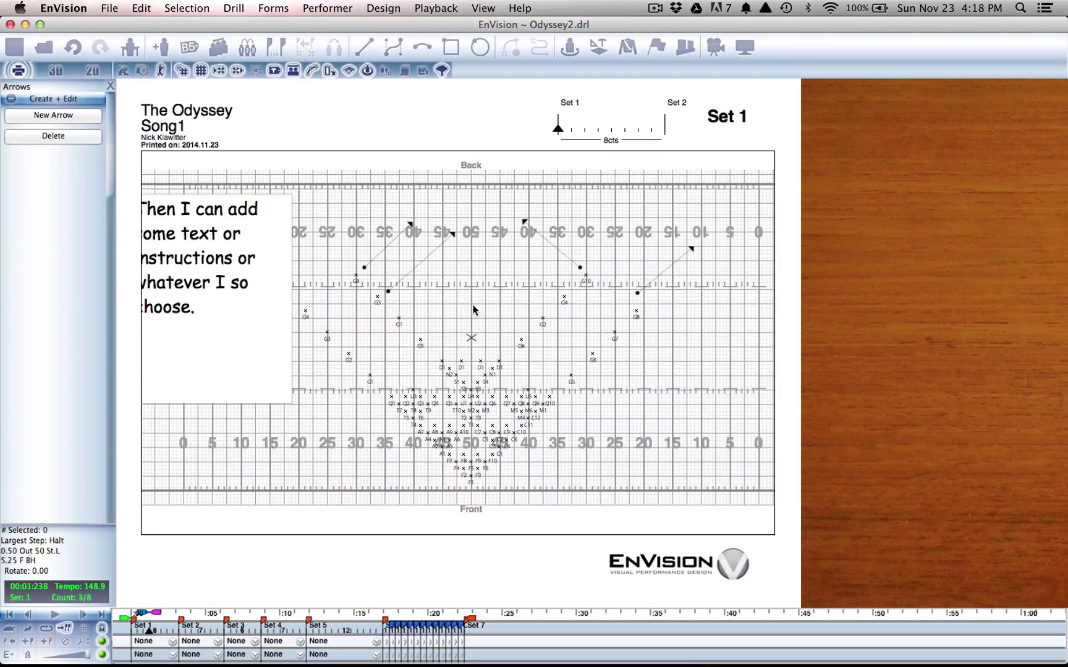
{"action": "scroll", "coordinate": [433, 295], "scroll_direction": "left", "scroll_amount": 2}
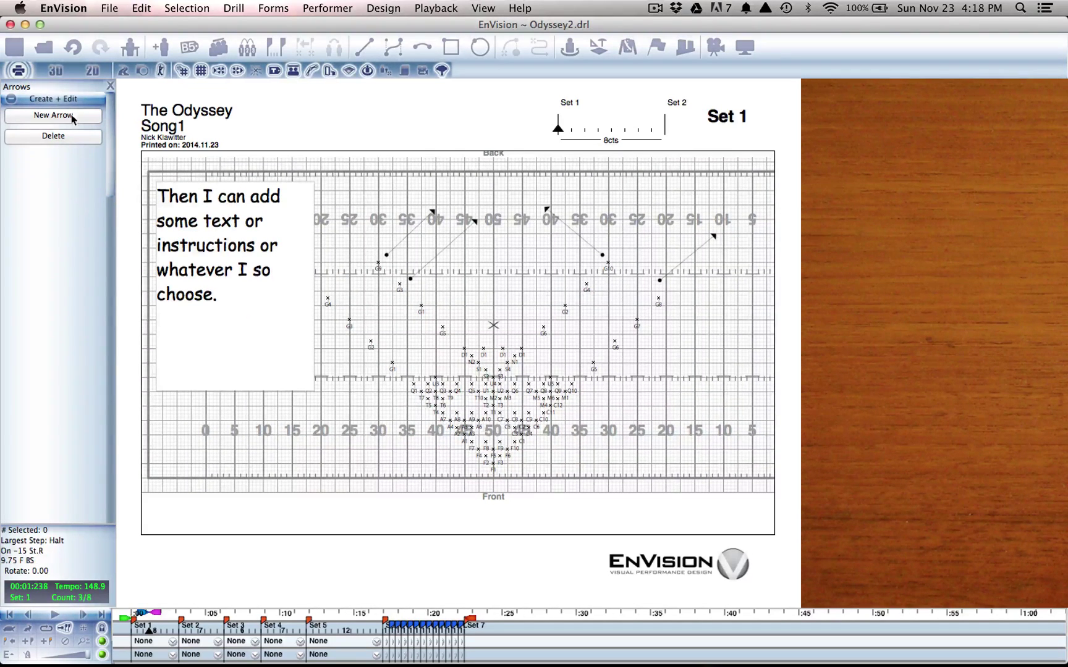
- Close the arrow tools, fit the whole field to the page, and rewind to Set 1's start
{"action": "left_click", "coordinate": [110, 86]}
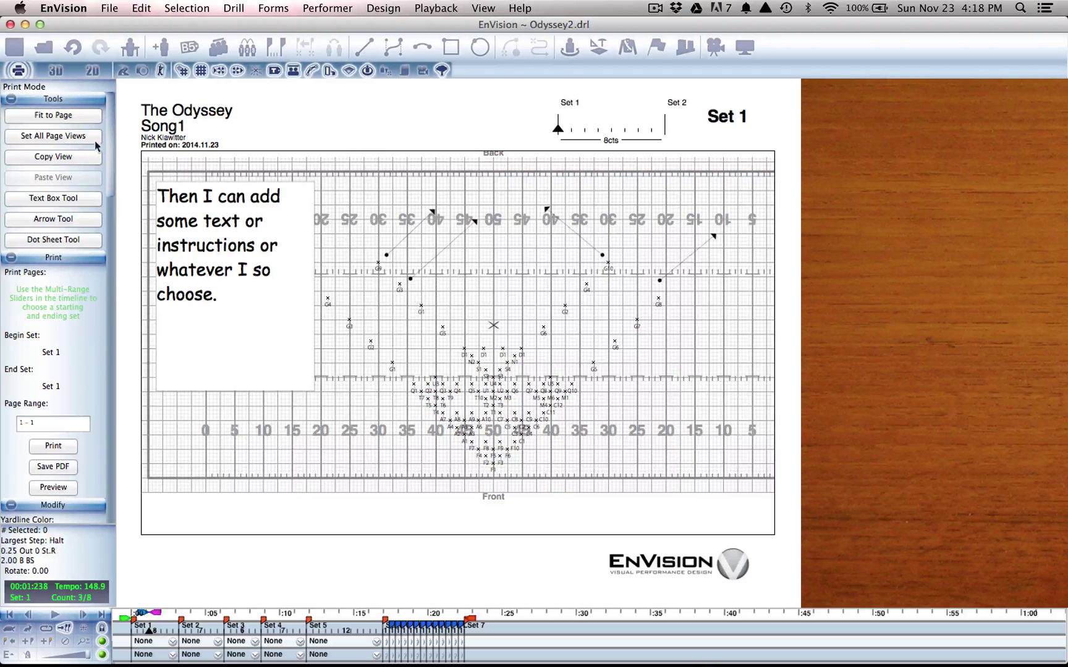
{"action": "left_click", "coordinate": [60, 122]}
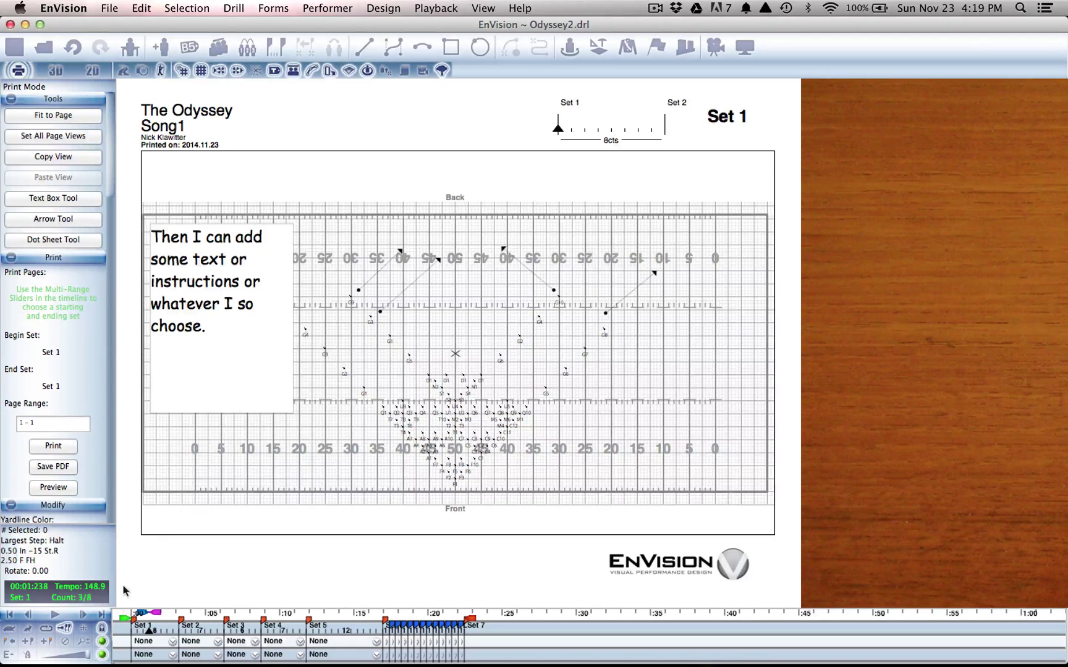
{"action": "left_click_drag", "start_coordinate": [142, 630], "coordinate": [129, 630]}
- Give Set 1 rehearsal mark A through Drill > Set Properties
{"action": "left_click", "coordinate": [235, 9]}
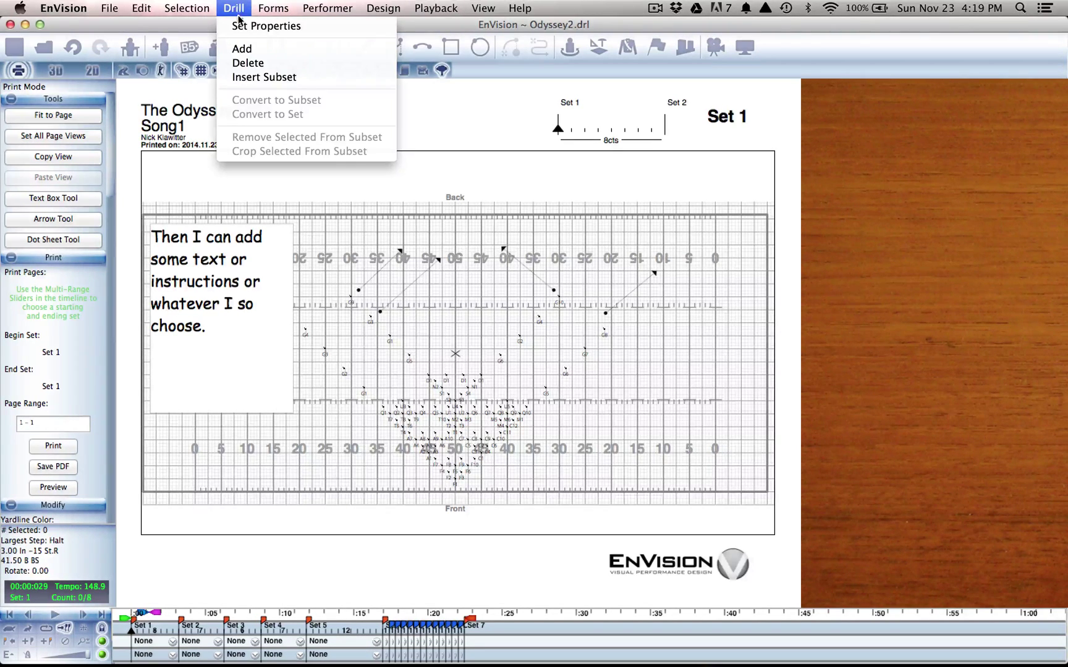
{"action": "left_click", "coordinate": [243, 27]}
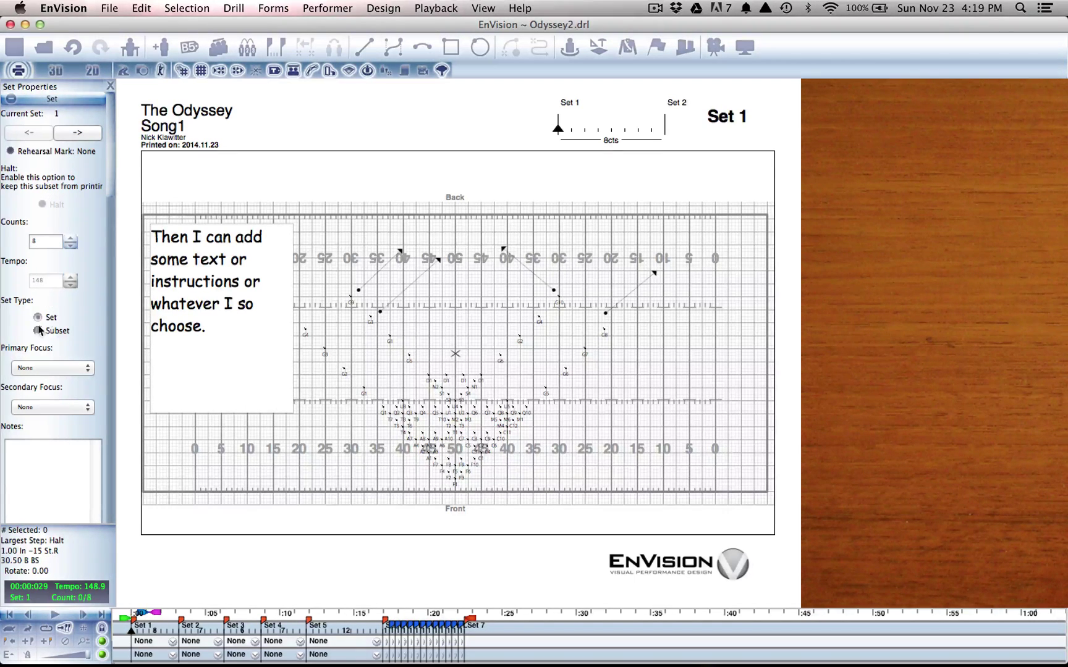
{"action": "left_click", "coordinate": [10, 151]}
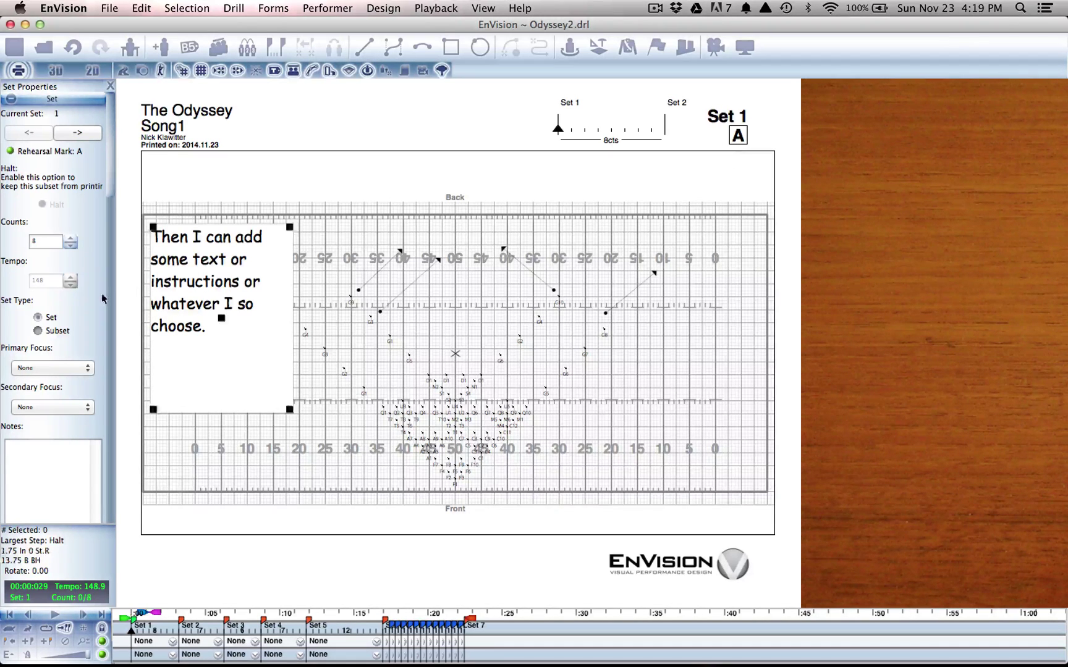
- Begin Set 1's notes, entering 'These are some not' in the Notes box
{"action": "left_click", "coordinate": [33, 458]}
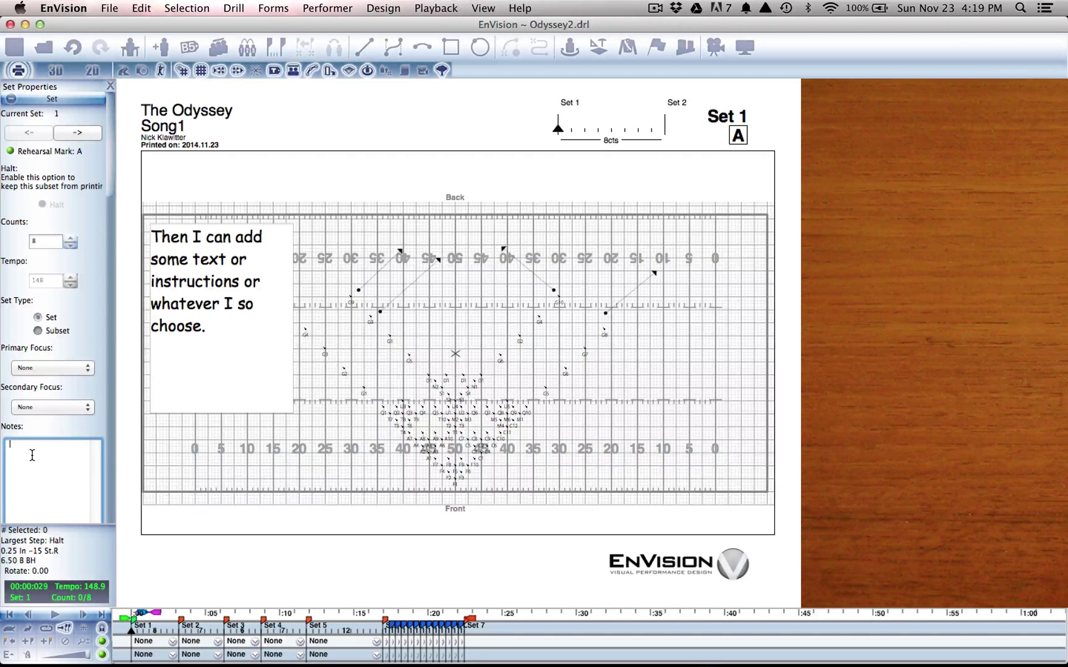
{"action": "type", "text": "These are some not"}
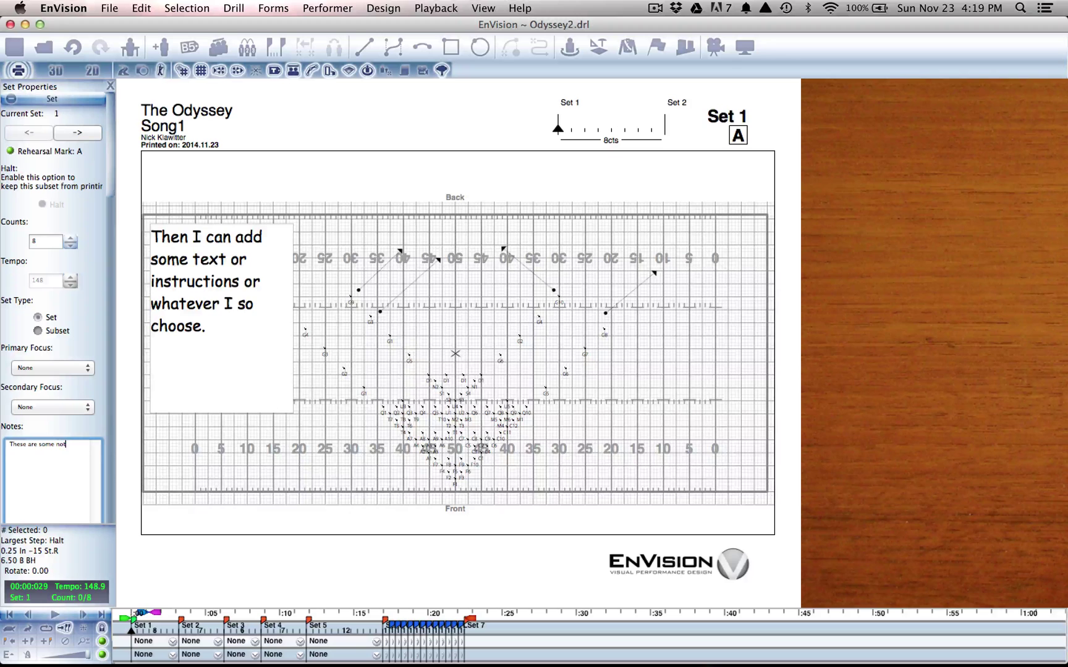